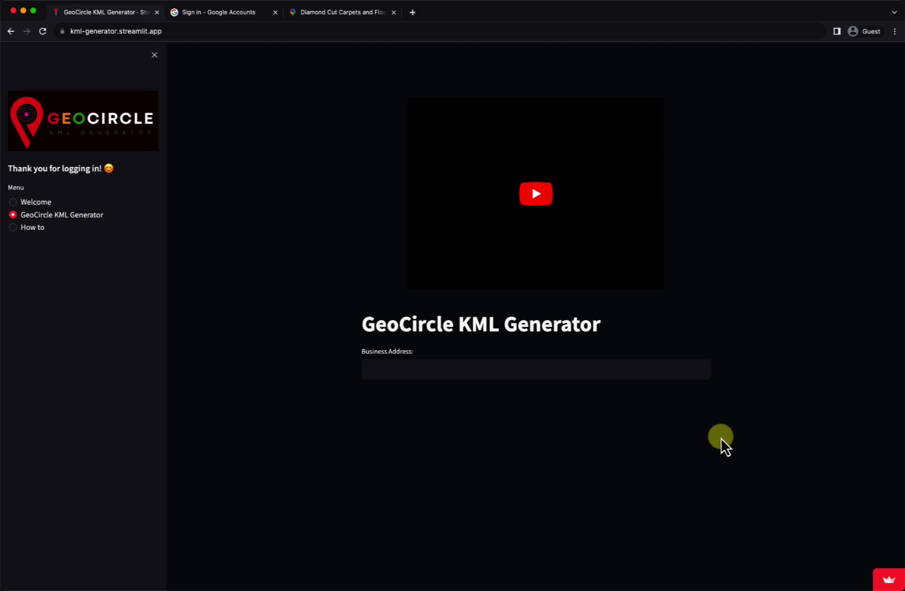
Step: Copy the carpet store's street address from its Google Maps listing into GeoCircle's Business Address
click(309, 14)
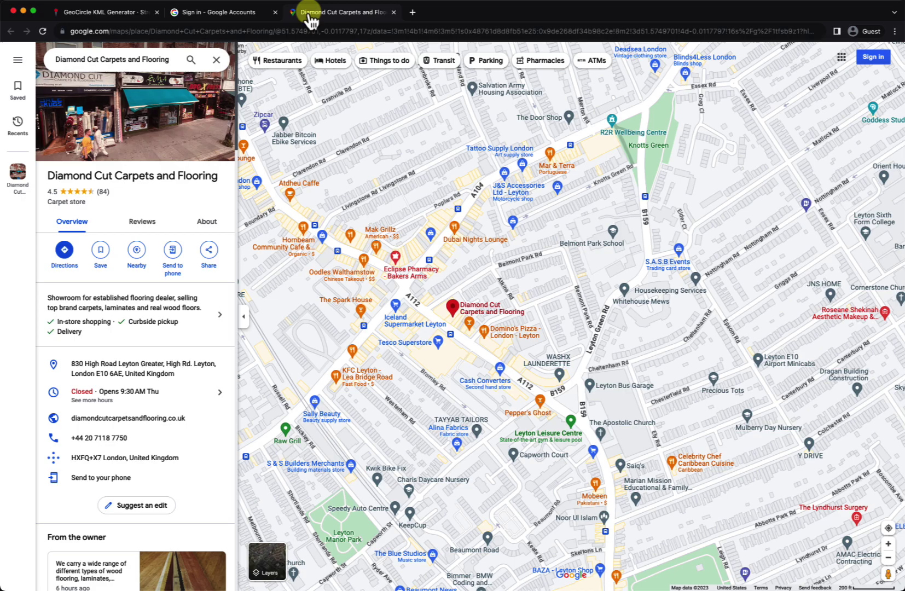
click(79, 15)
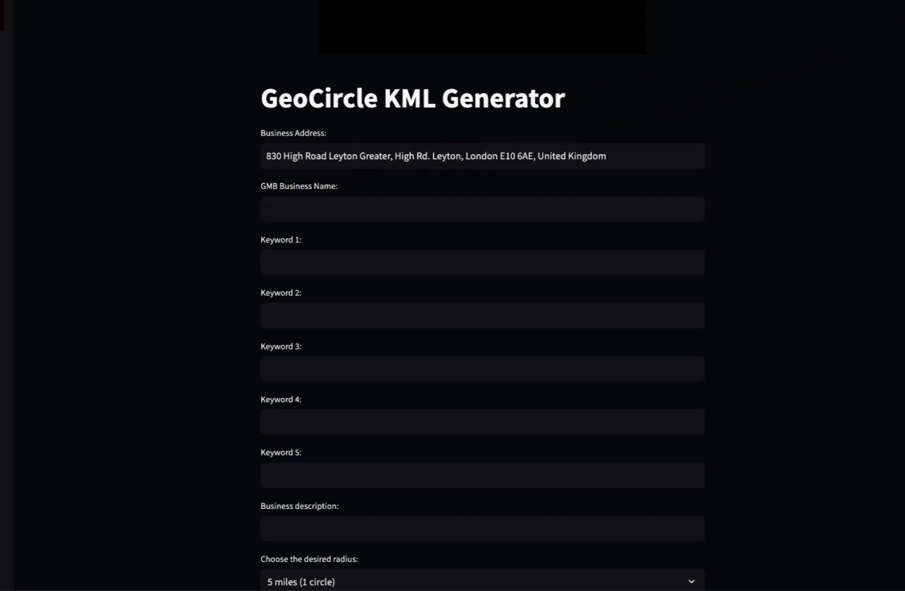
Step: Paste business name Diamond Cut Carpets and Flooring, plus keywords Carpet shops London and Carpet shops East London
click(323, 203)
text(Diamond Cut Carpets and Flooring)
click(289, 262)
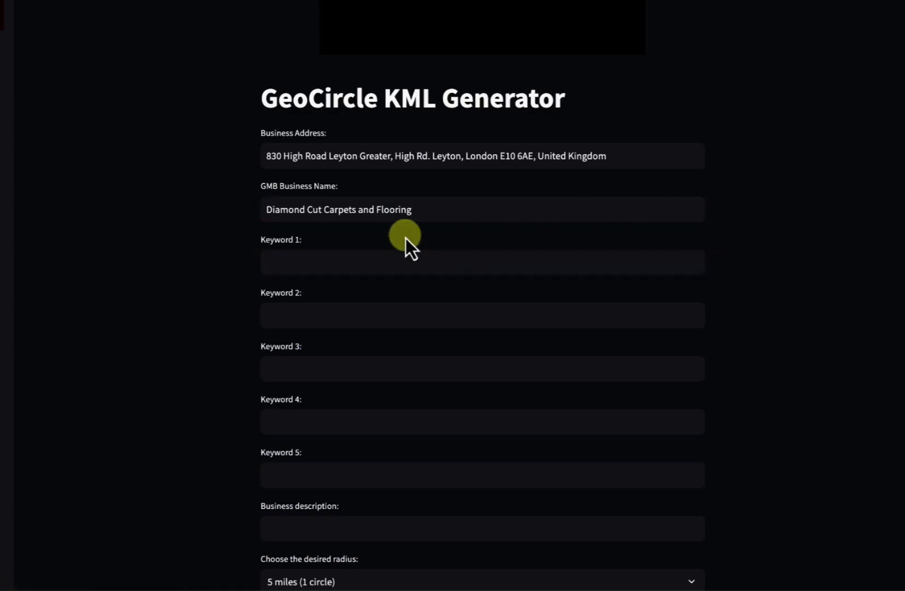
click(274, 255)
text(Carpet shops London)
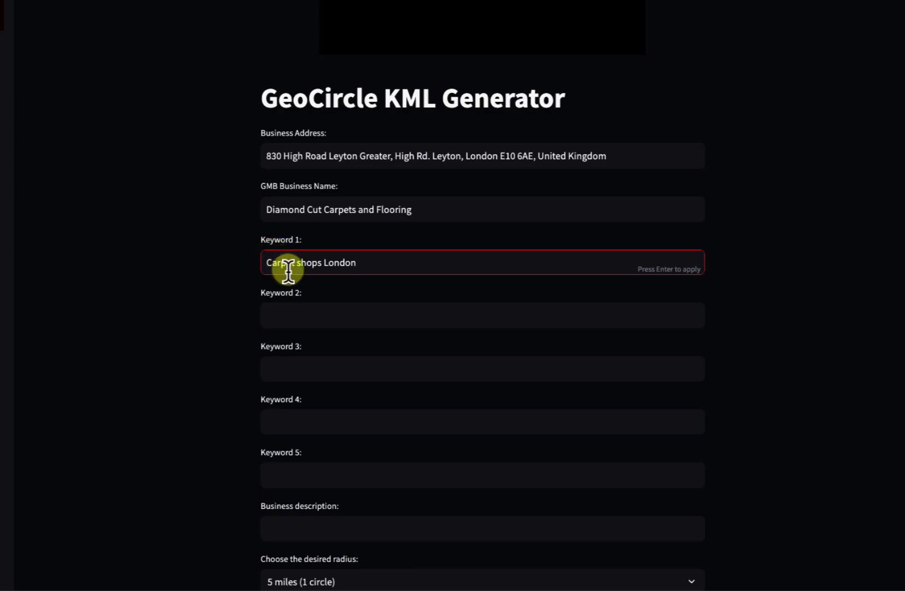
click(325, 315)
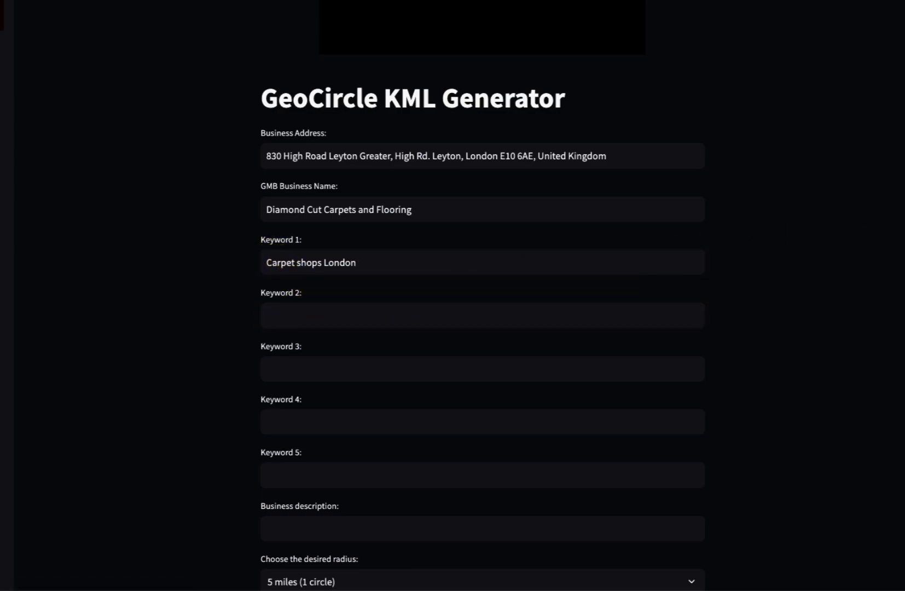
click(318, 311)
text(Carpet shops East London)
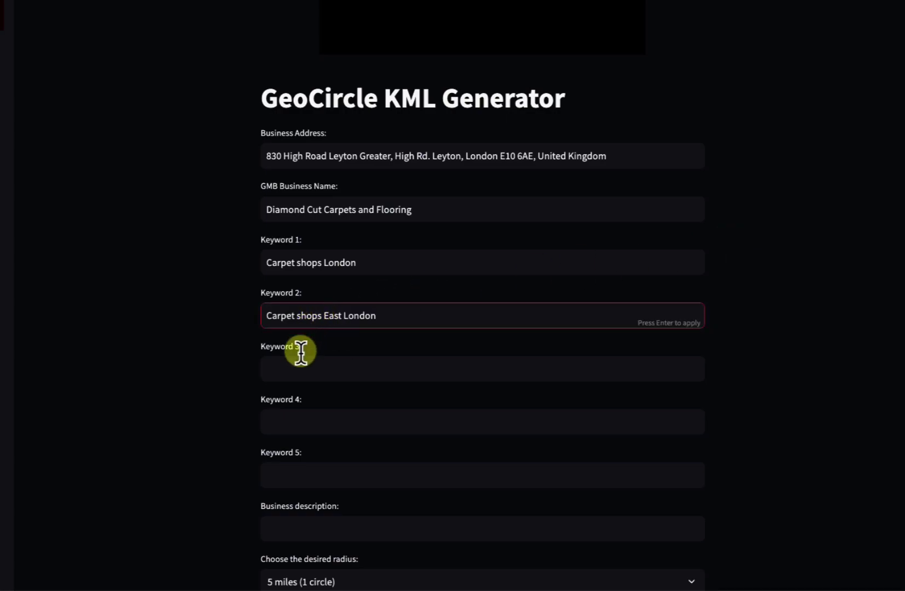
Step: Fill Keywords 3–5 with Carpet shops Leyton, Flooring Shops London and Flooring Shops East London
click(291, 372)
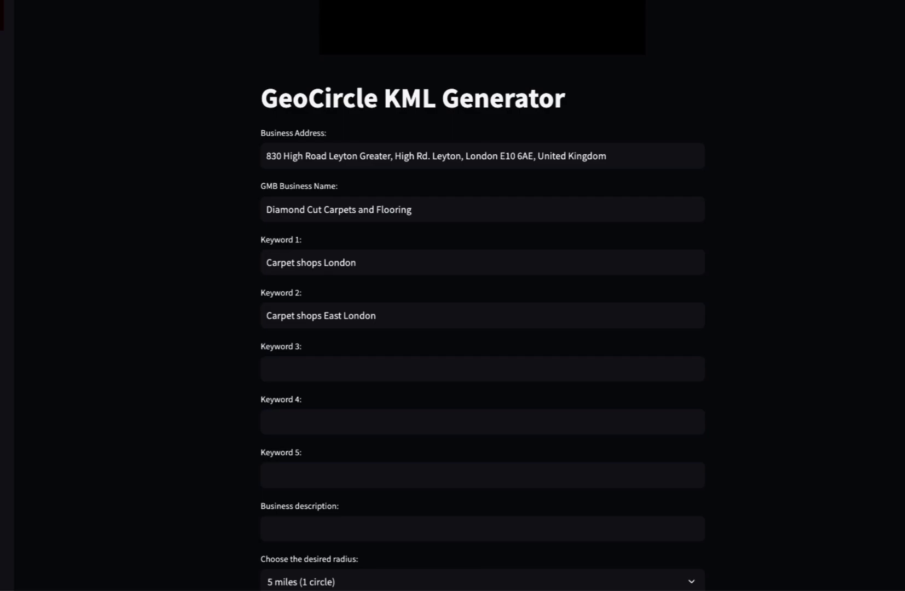
click(311, 365)
text(Carpet shops Leyton)
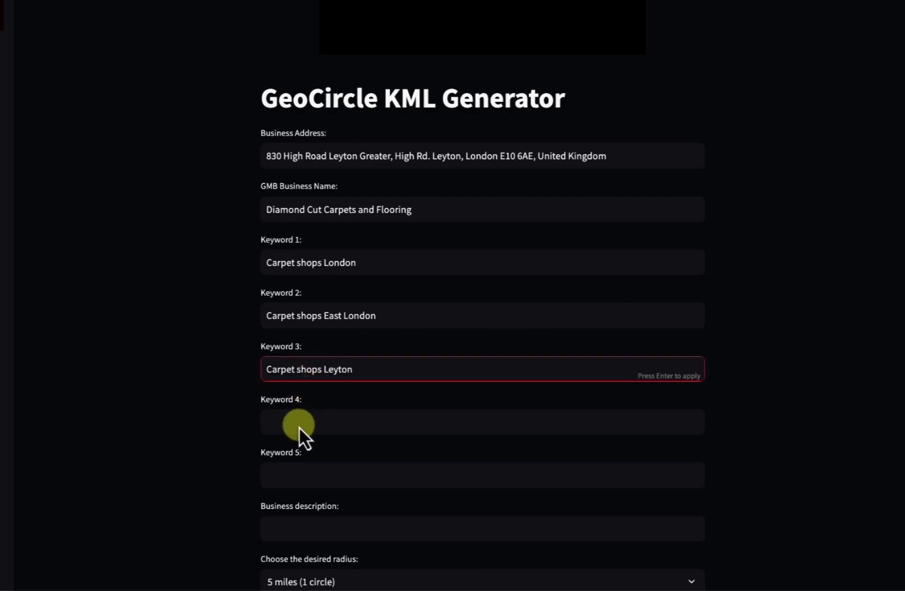
click(299, 426)
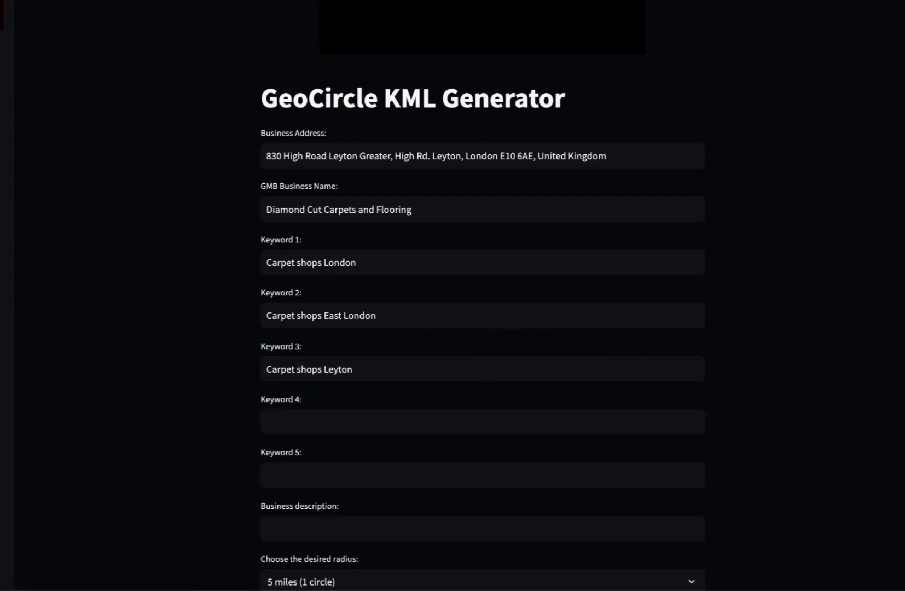
click(397, 422)
text(Flooring Shops London)
click(306, 477)
click(719, 336)
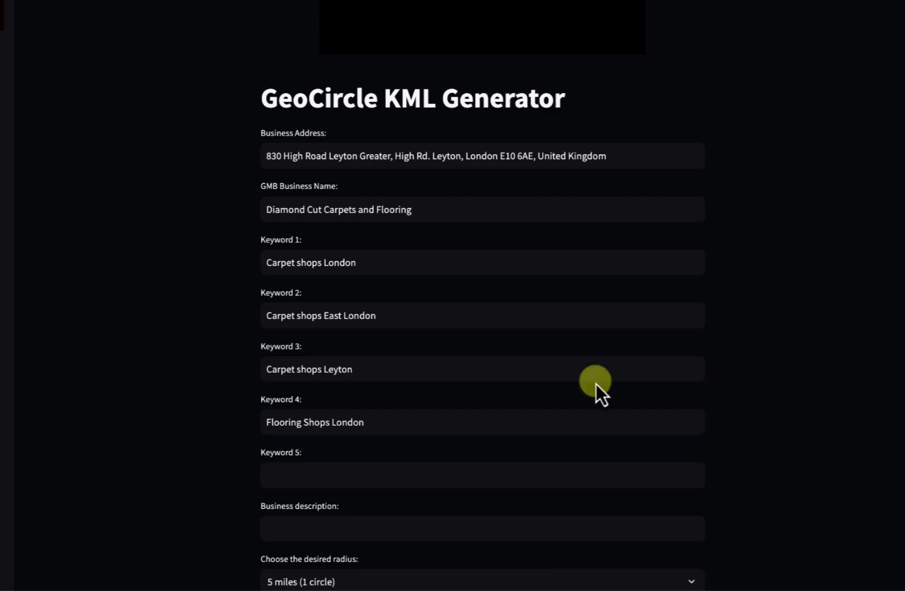
click(303, 474)
text(Flooring Shops East London)
scroll(417, 449, down, 2)
scroll(417, 450, down, 1)
click(374, 385)
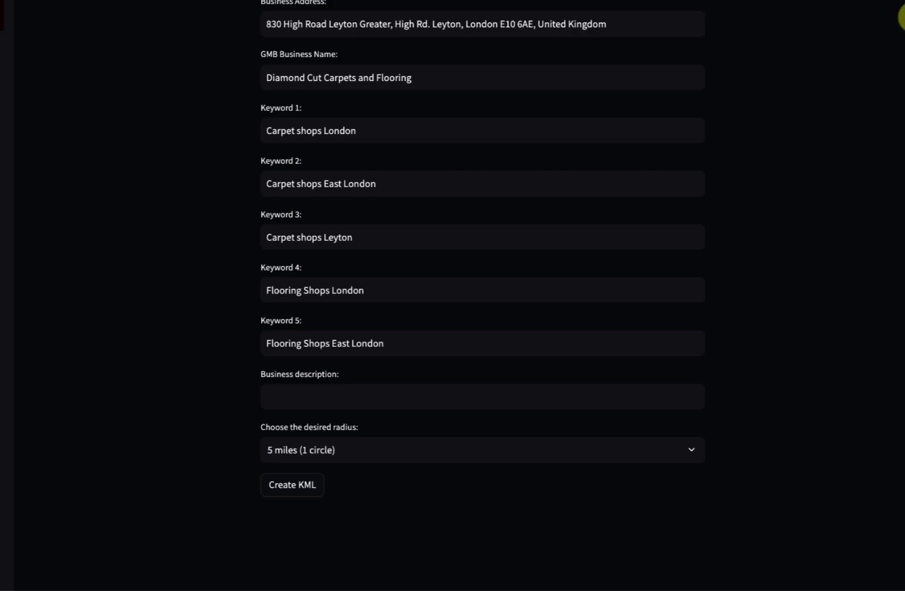
Step: Paste the keyword list with the store's name, website, address and phone into Business description
click(305, 402)
text(Carpet shops London Carpet shops East London Carpet shops Leyton Flooring Shops London Flooring Shops East London)
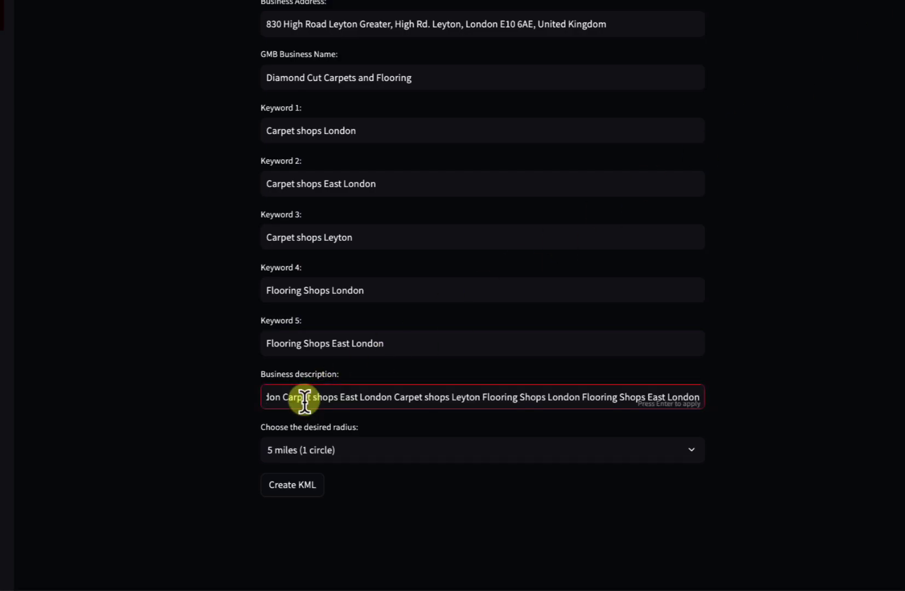
scroll(394, 394, left, 15)
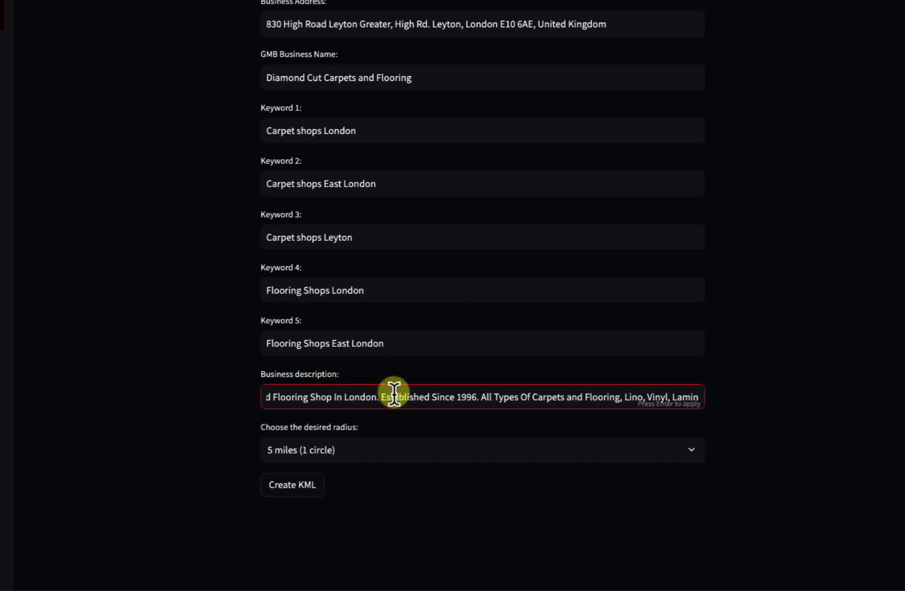
scroll(395, 394, left, 10)
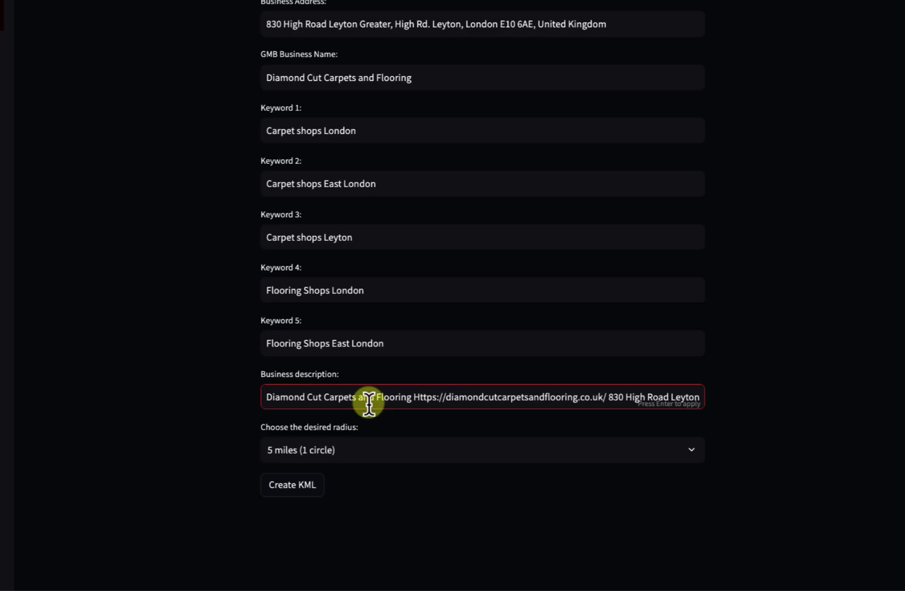
drag(268, 397, 610, 400)
click(457, 398)
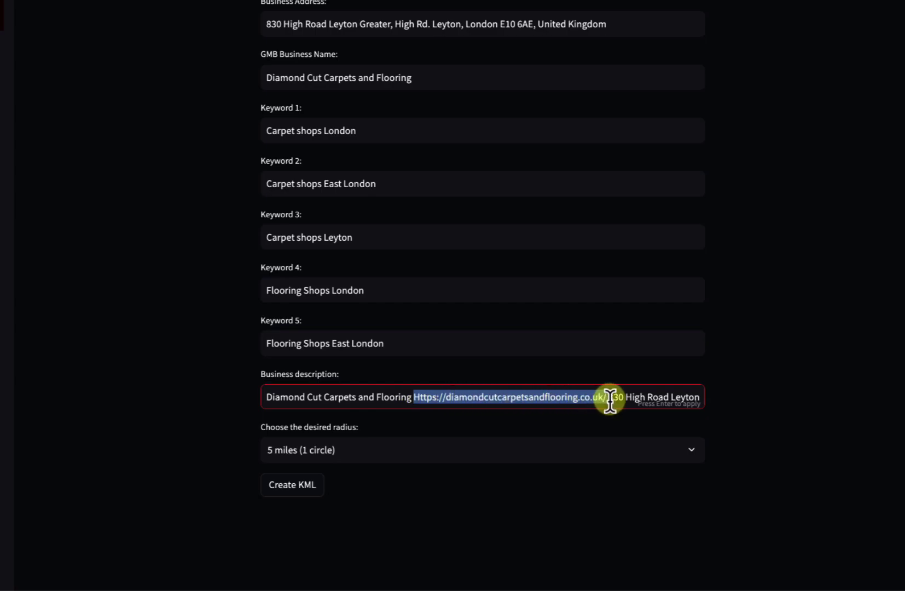
scroll(610, 399, right, 4)
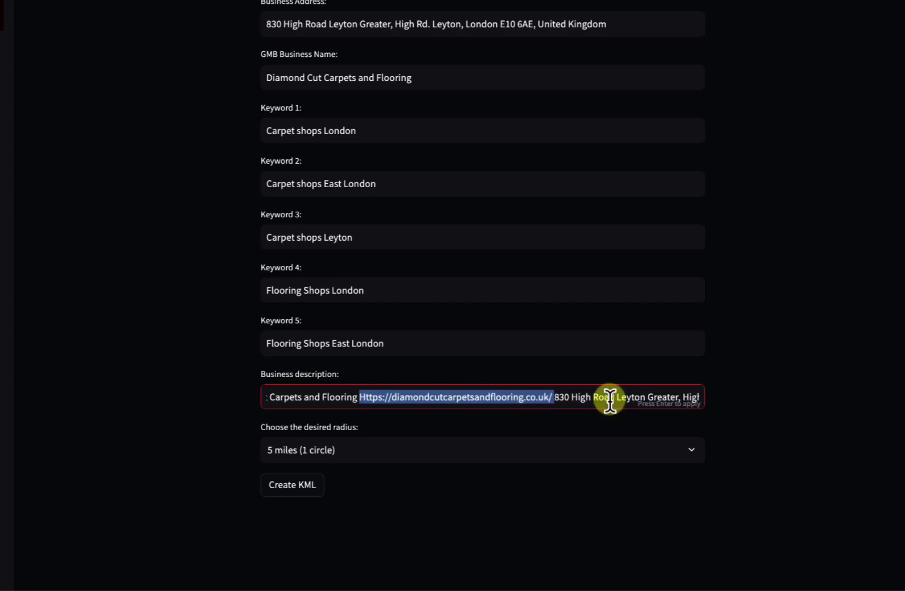
click(489, 398)
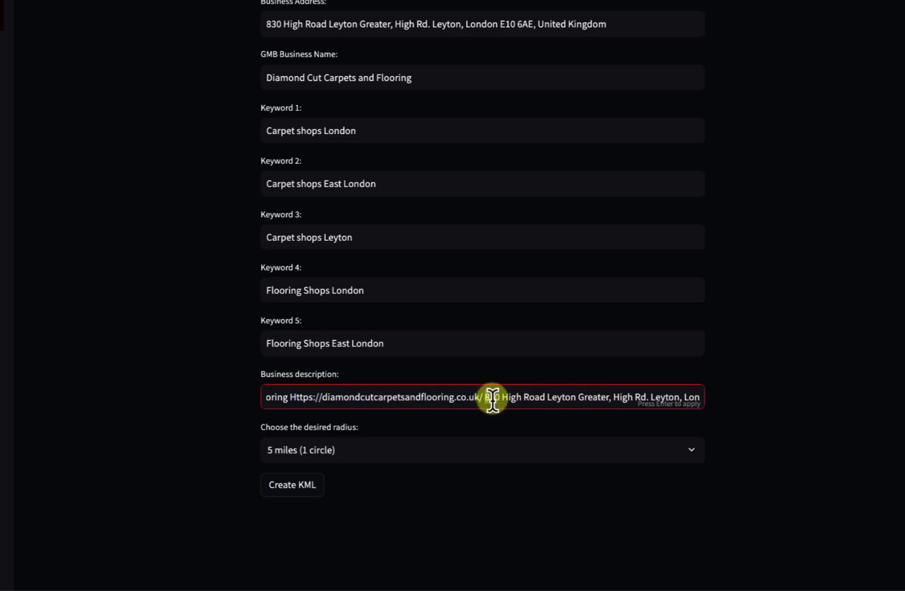
drag(485, 398, 624, 399)
click(554, 397)
scroll(624, 399, right, 5)
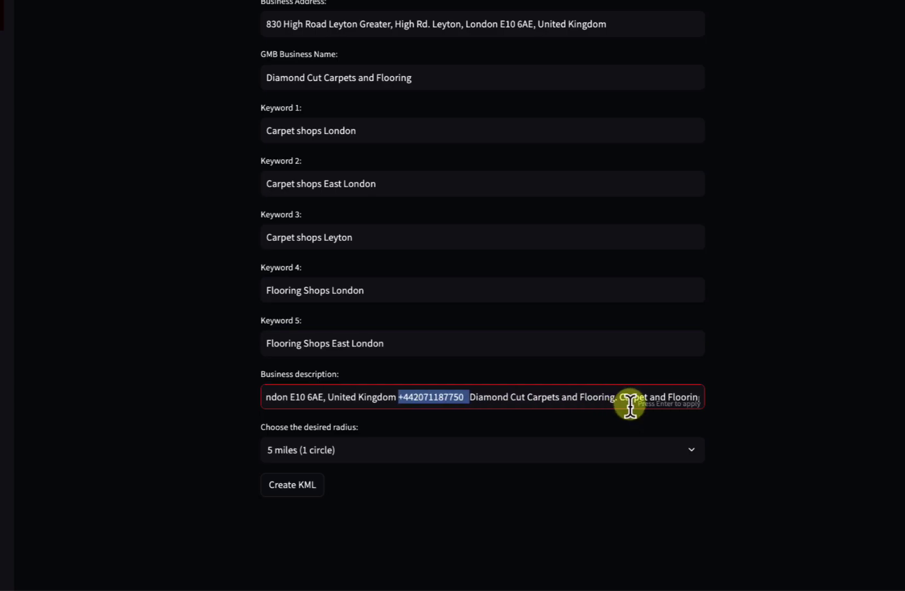
scroll(630, 404, down, 1)
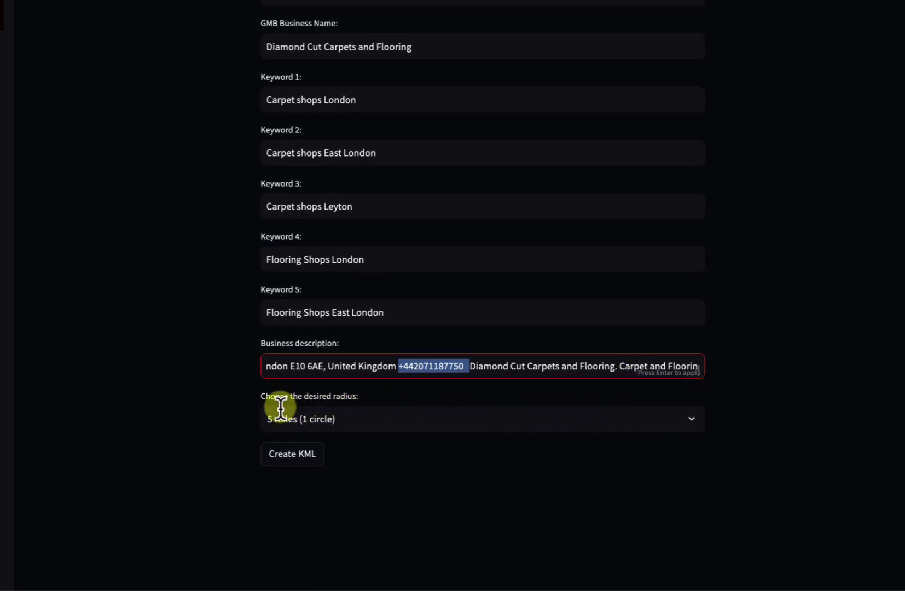
Step: Choose 30 miles (6 circles) from the desired radius dropdown
click(378, 422)
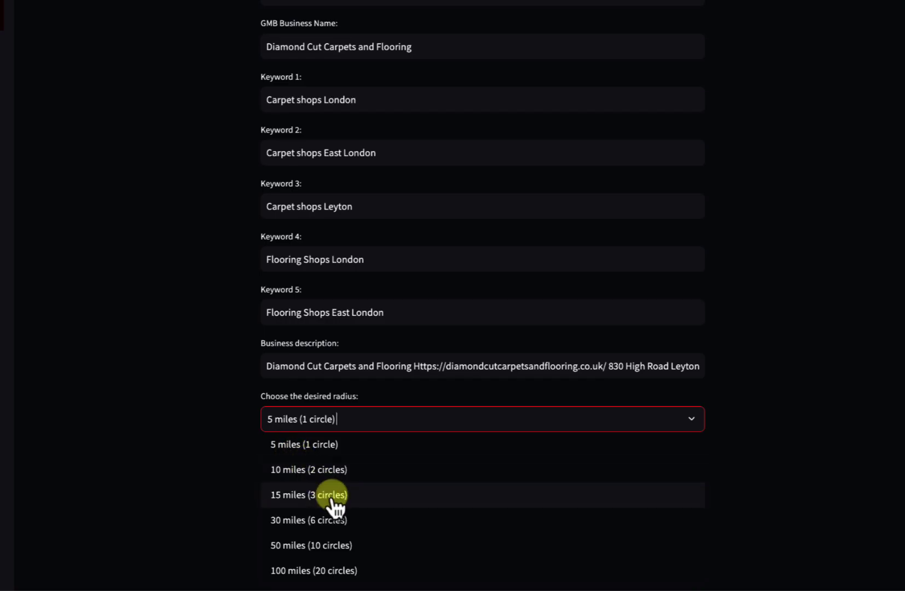
key(Up)
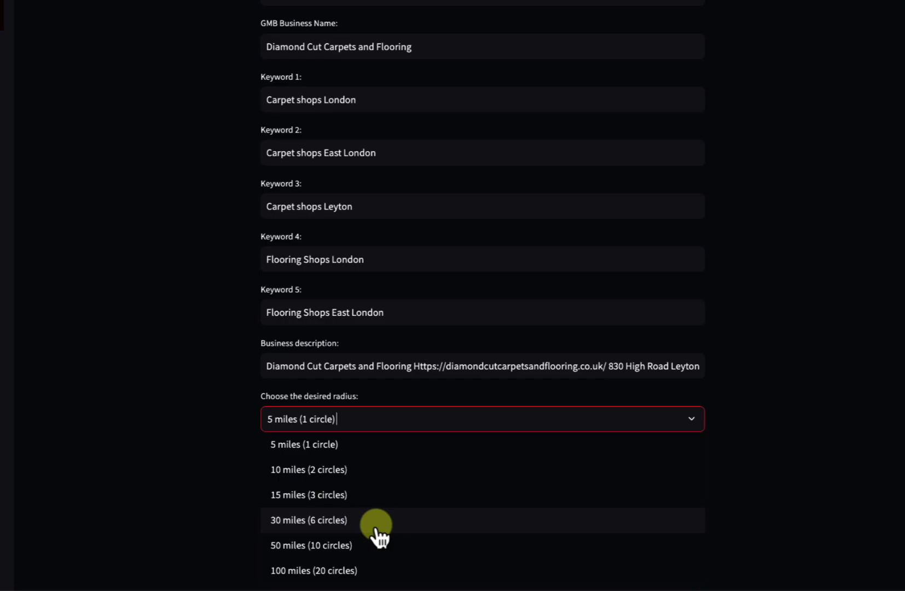
click(326, 525)
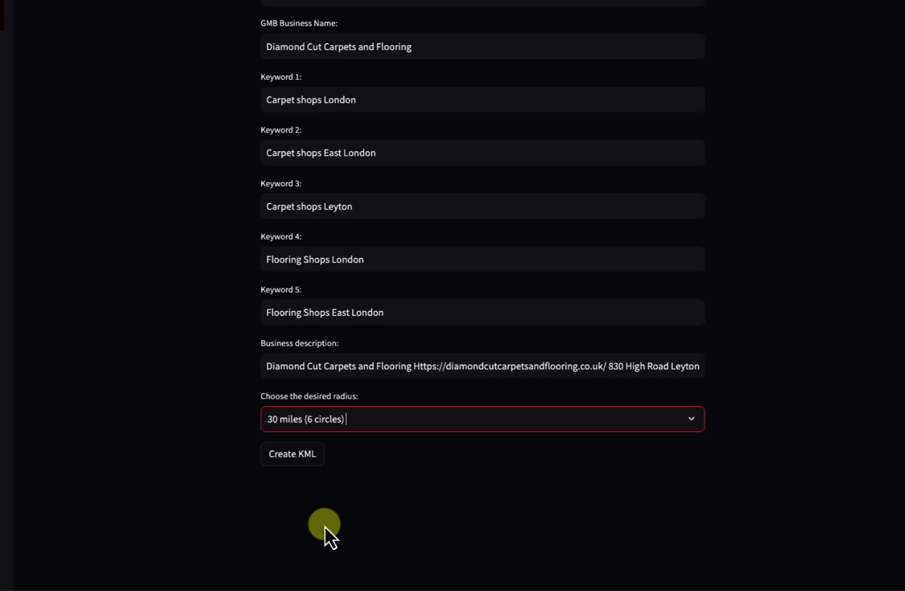
Step: Generate the KML and save Diamond Cut Carpets and Flooring.kml into the Downloads folder
click(290, 459)
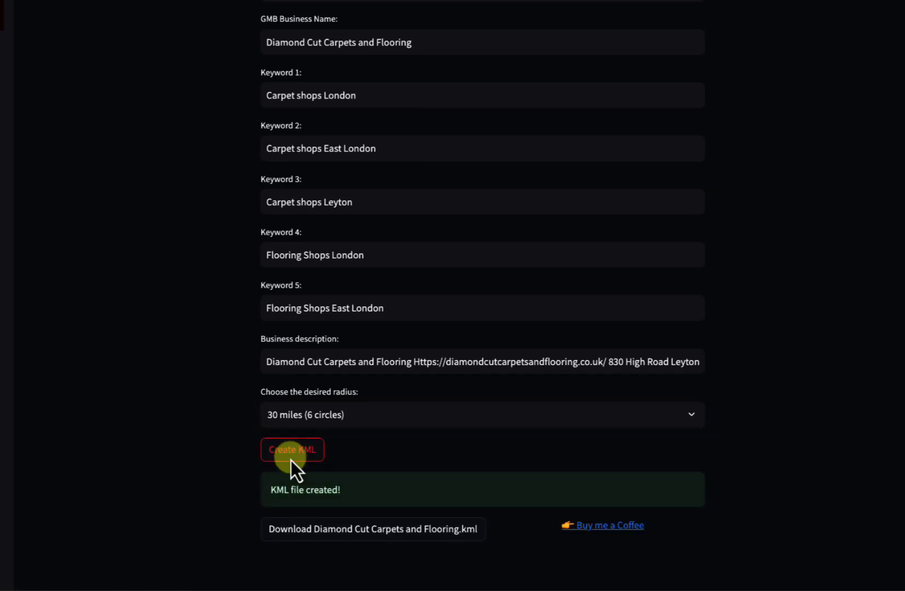
scroll(291, 460, down, 1)
click(291, 460)
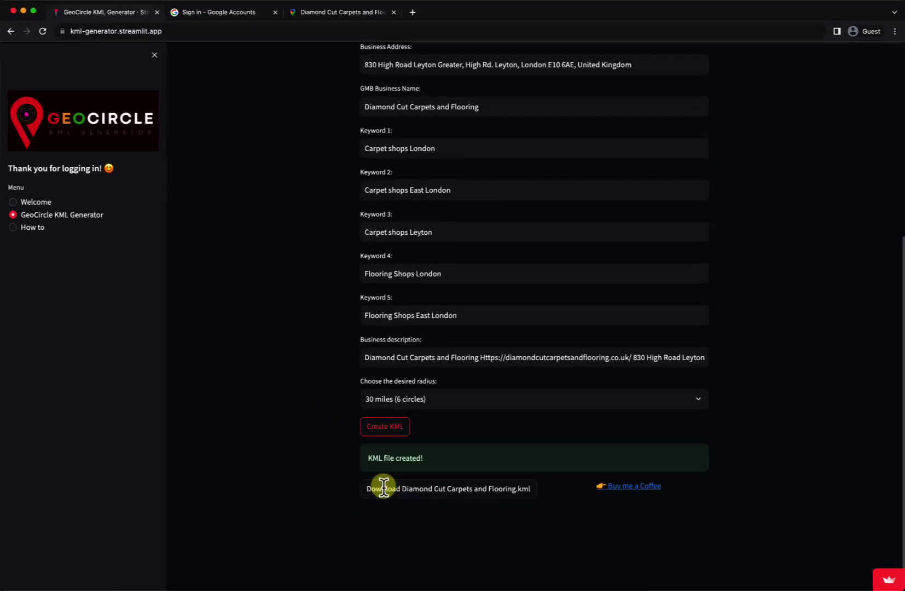
click(393, 492)
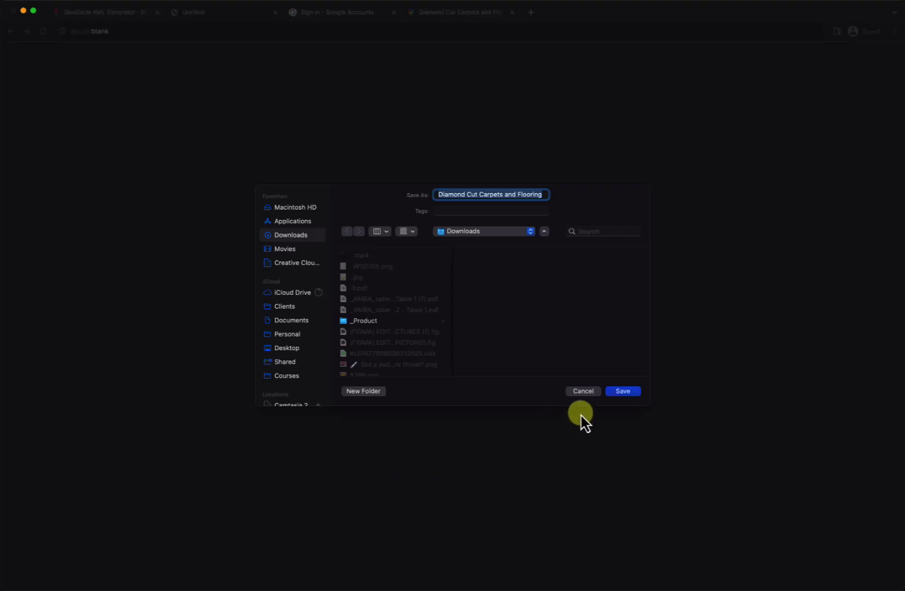
click(625, 390)
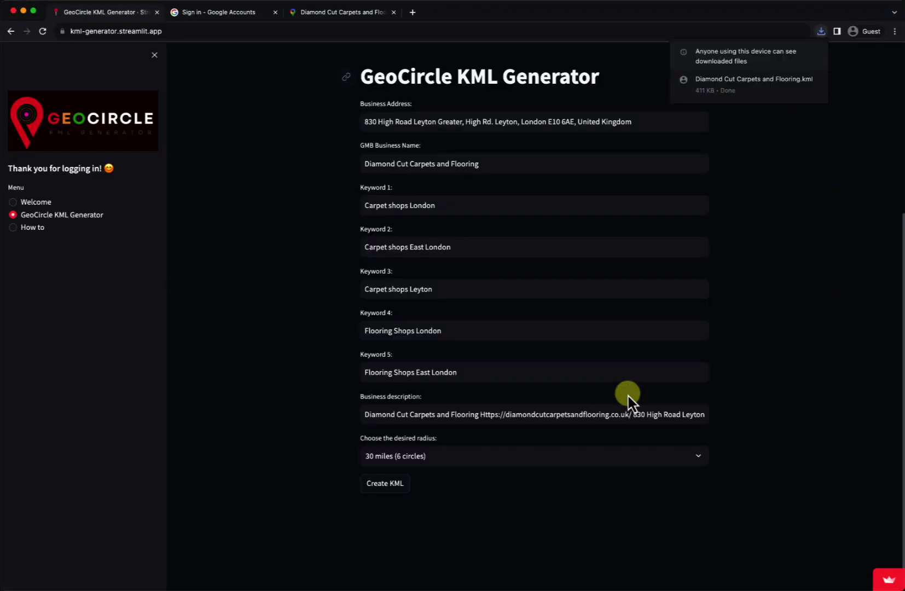
Step: Close the Google Accounts sign-in tab and start a fresh browser tab for the search
click(230, 19)
click(276, 15)
key(super+t)
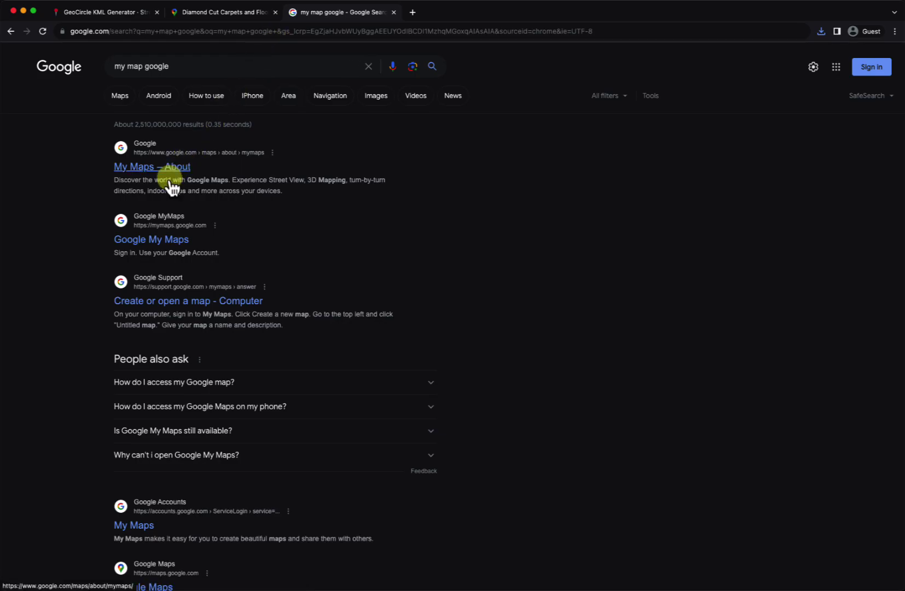
Step: Open Google My Maps and import the downloaded Diamond Cut Carpets and Flooring KML into the layer
click(161, 238)
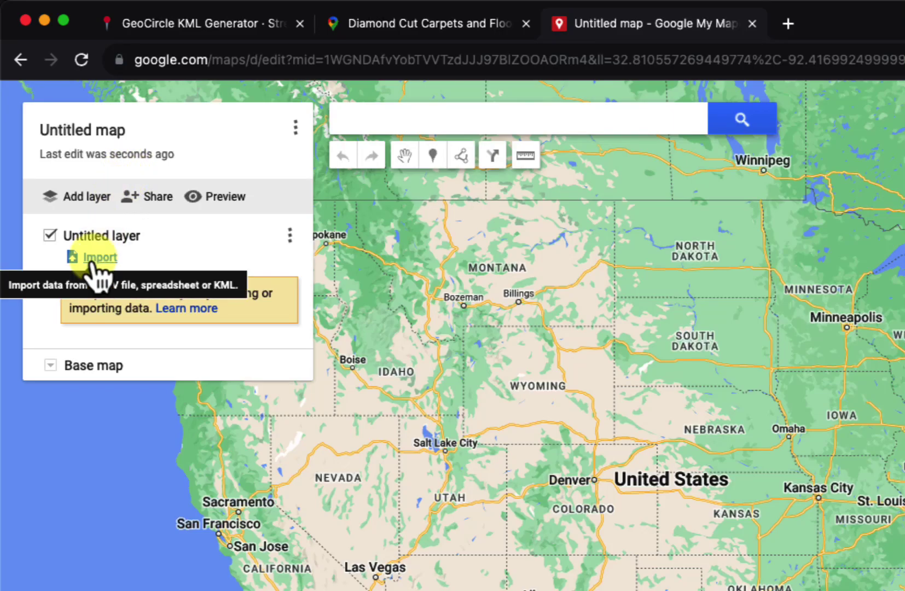
click(92, 259)
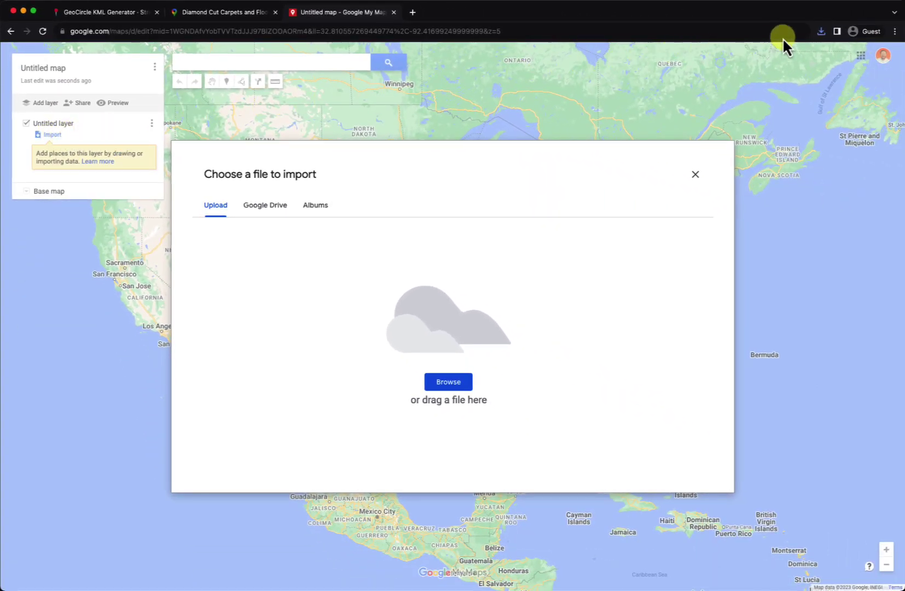
click(821, 31)
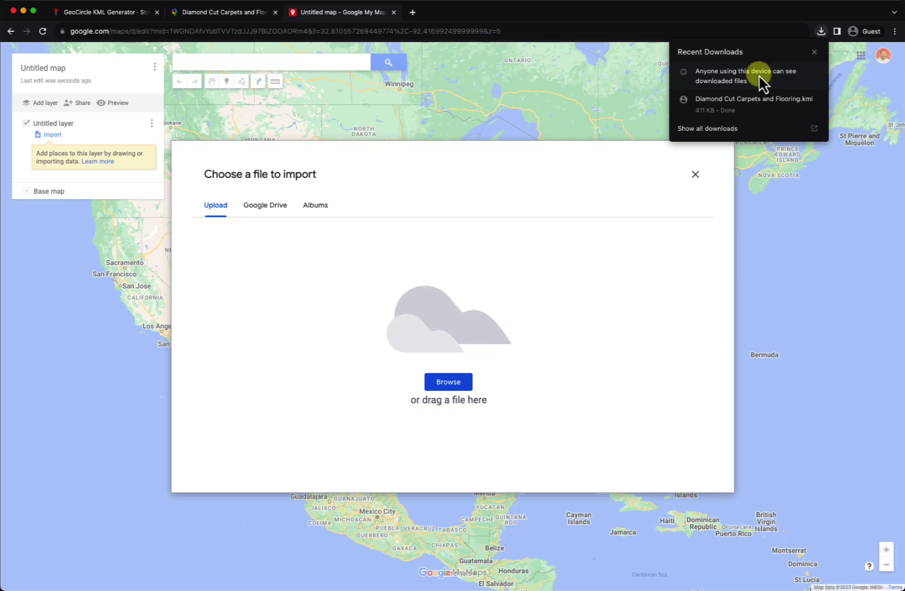
drag(757, 106, 469, 308)
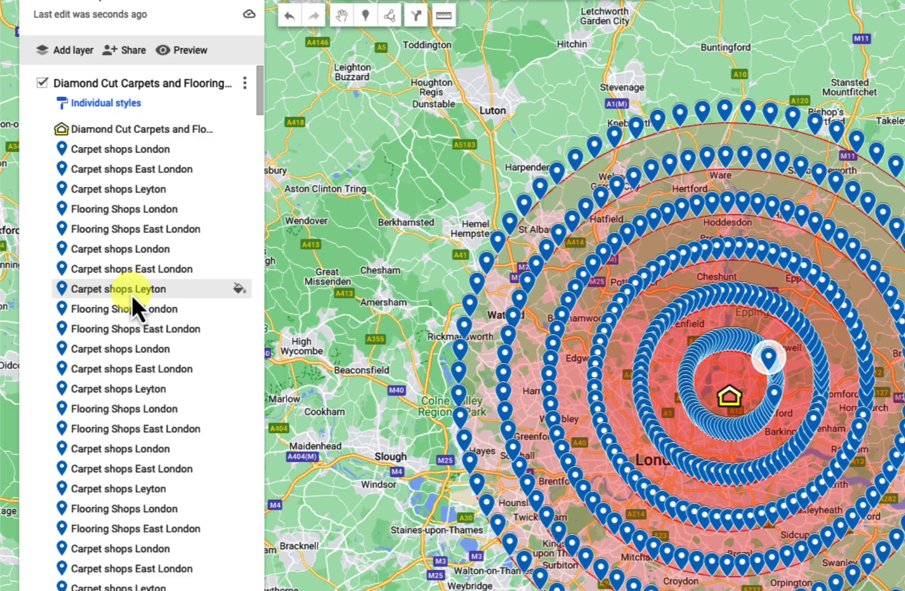
click(131, 295)
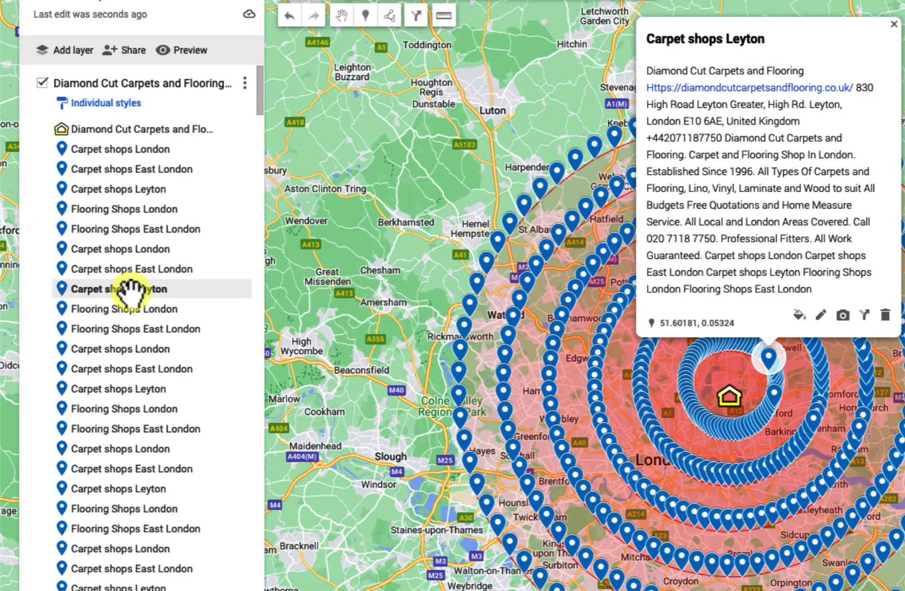
key(Escape)
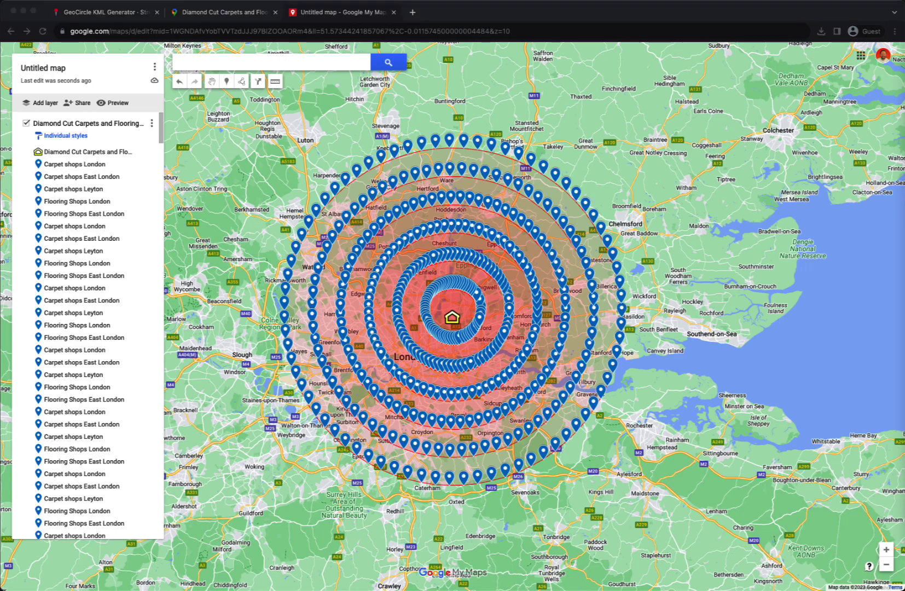
Step: Add the High Road Leyton Diamond Cut Carpets and Flooring listing to the map with a house icon
click(228, 61)
text(Diamond Cut Carpets and Flooring)
key(Down)
key(Down)
key(Down)
key(Down)
key(Down)
key(Down)
key(Down)
key(Down)
key(Down)
key(Down)
key(Down)
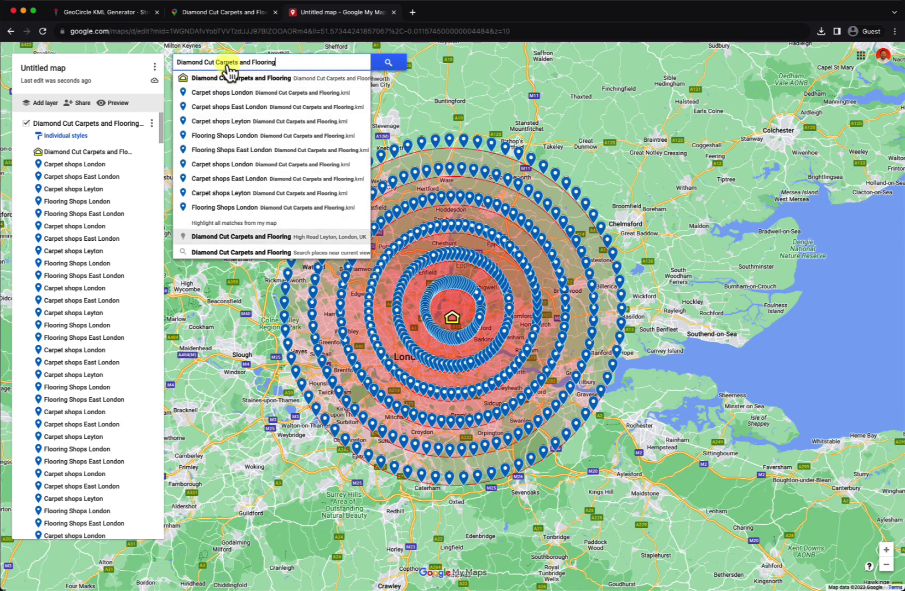
click(302, 238)
click(403, 271)
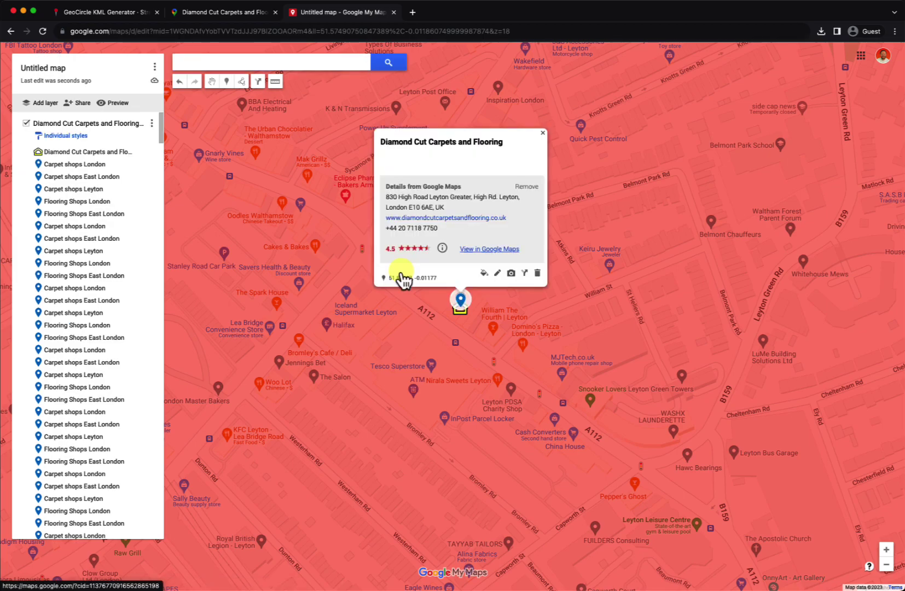
click(482, 273)
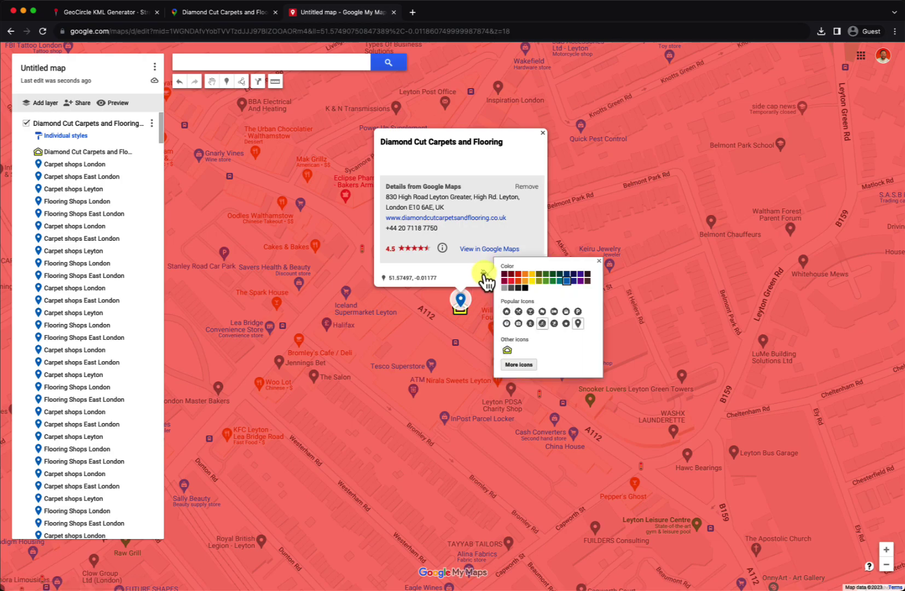
click(507, 313)
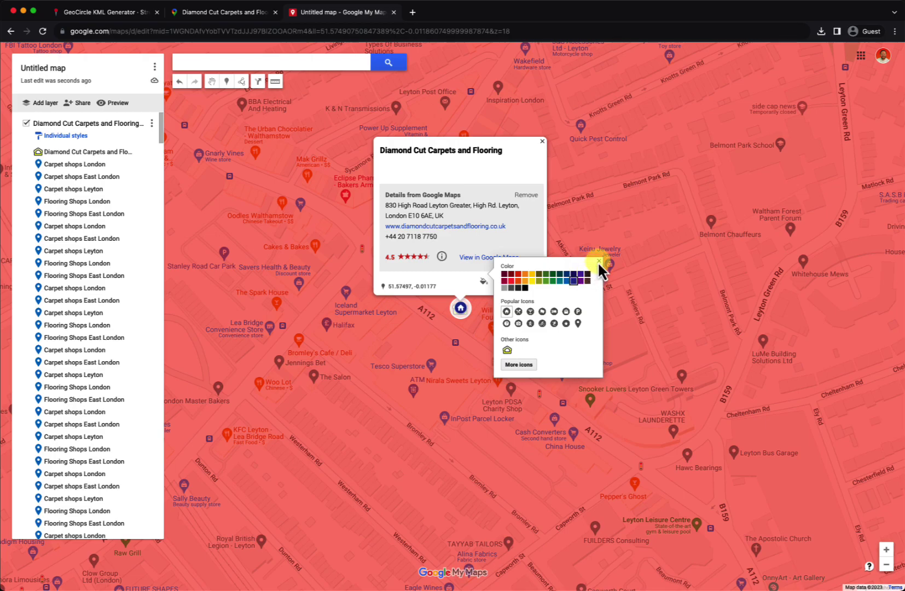
click(599, 262)
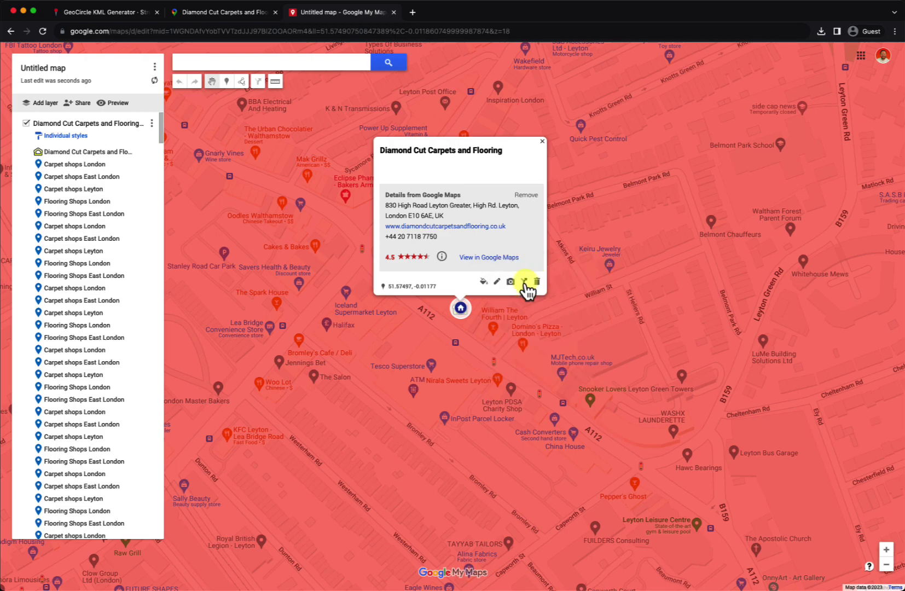
Step: Start a driving route at Flooring Shops East London, via pins near North Weald Bassett and Harefield
scroll(540, 328, down, 5)
scroll(667, 325, down, 5)
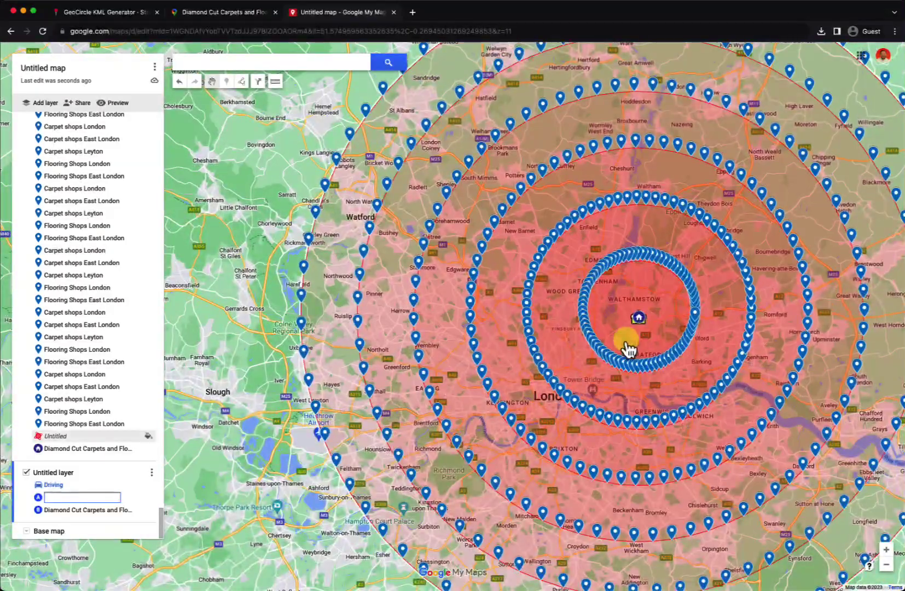
click(350, 484)
scroll(793, 371, down, 3)
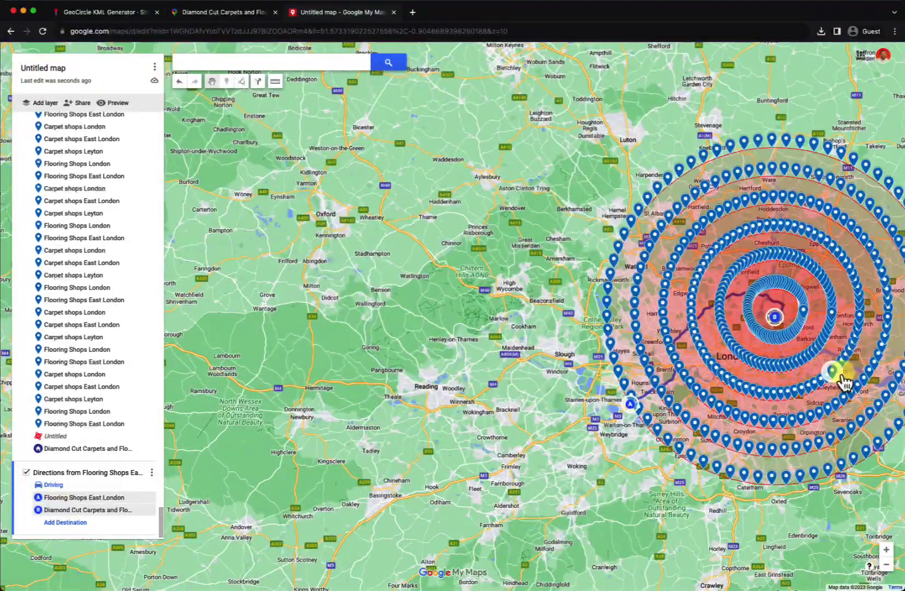
scroll(830, 368, up, 2)
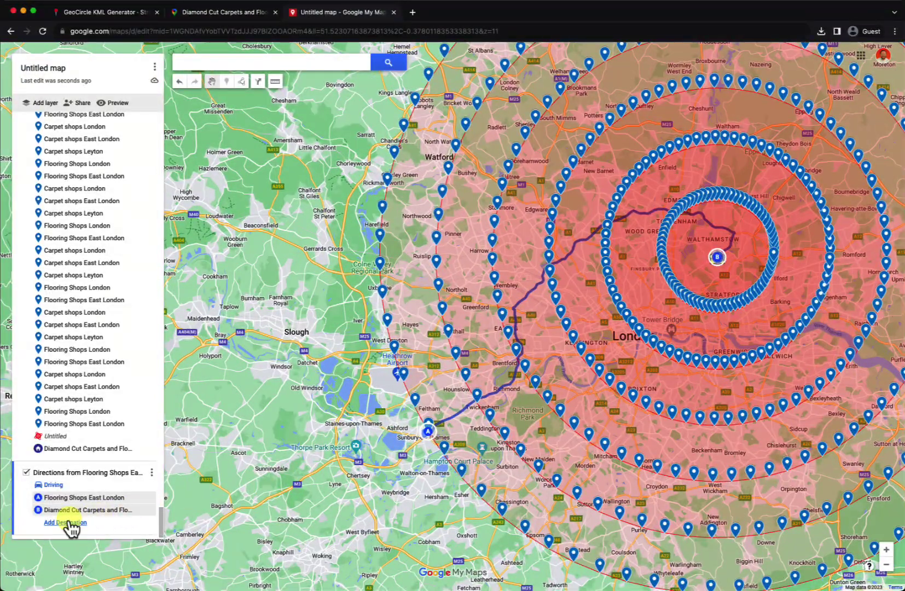
click(68, 522)
click(867, 82)
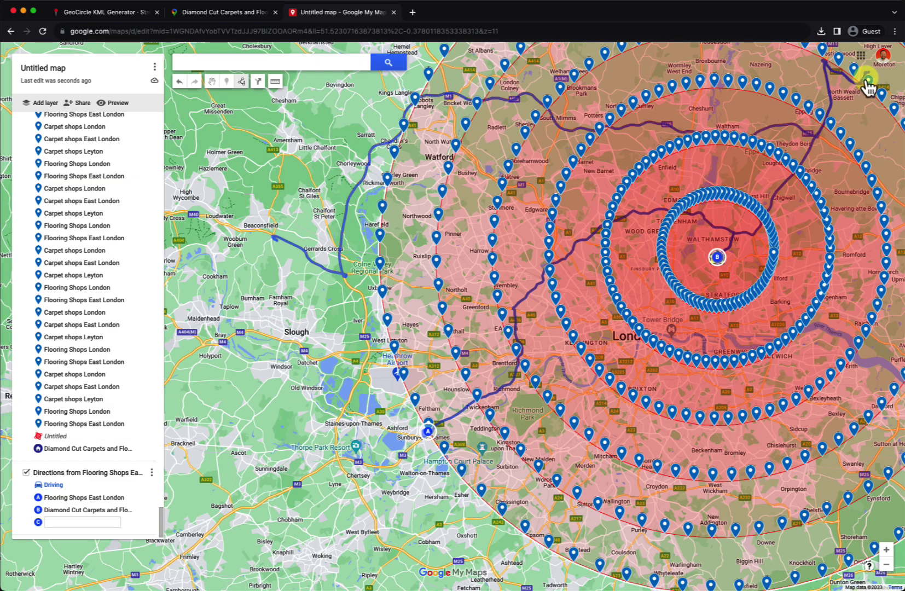
click(382, 207)
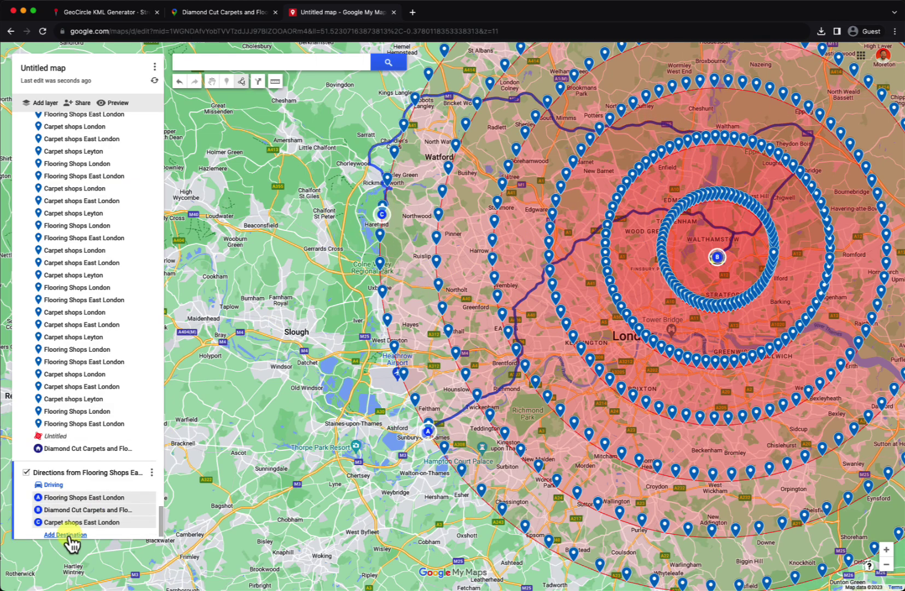
Step: Extend the route through Carpet shops Leyton and Flooring Shops East London, ending at Diamond Cut Carpets and Flooring
click(69, 535)
click(872, 550)
click(65, 509)
click(761, 246)
click(69, 522)
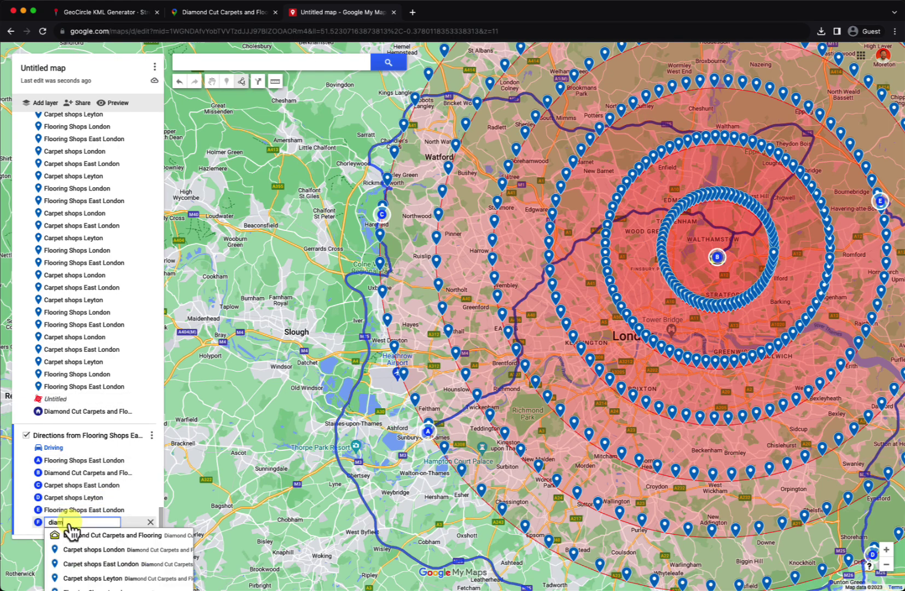
click(118, 536)
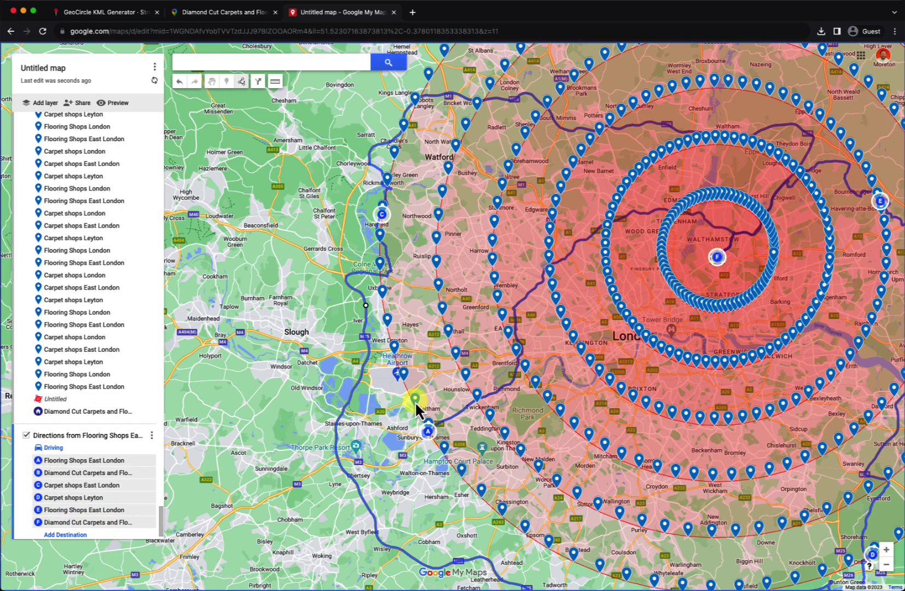
click(46, 68)
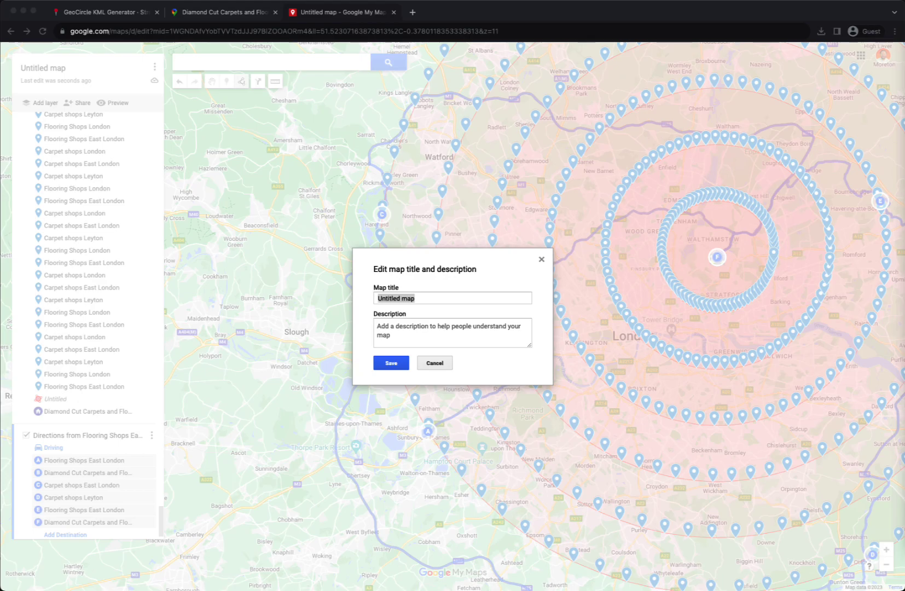
Step: Title the map 'Carpet shops London', paste the store's name, website, address and phone as description, and save
click(442, 296)
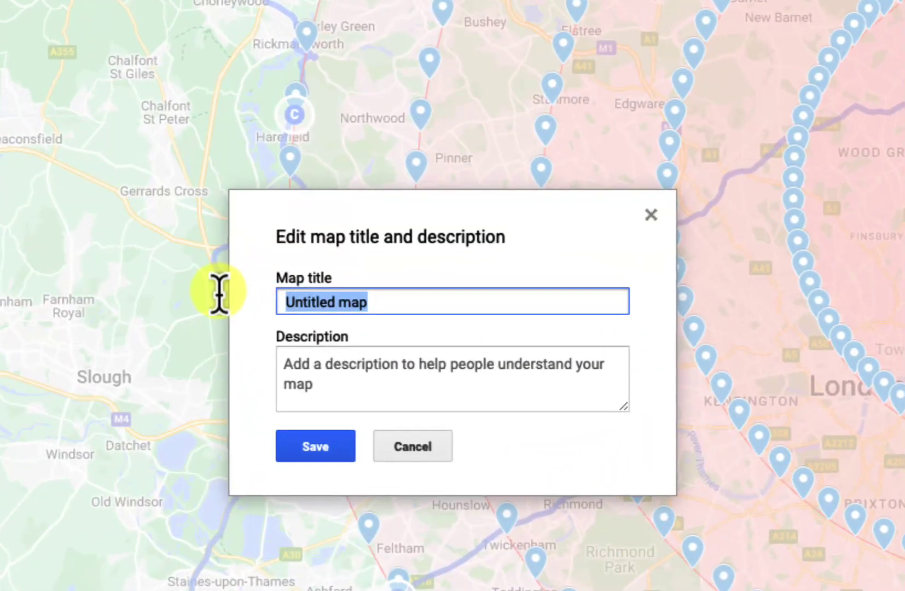
text(Carpet shops London)
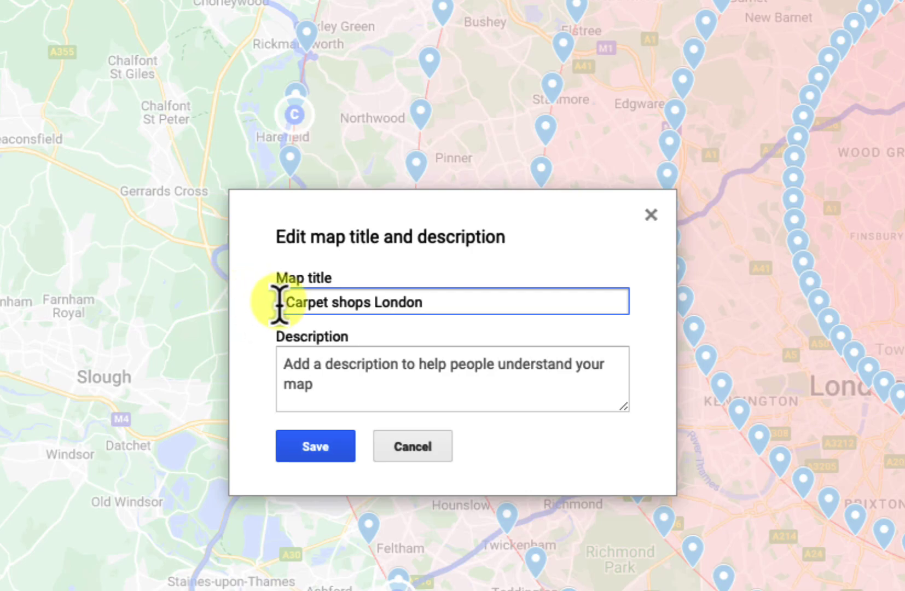
drag(278, 302, 455, 302)
click(439, 377)
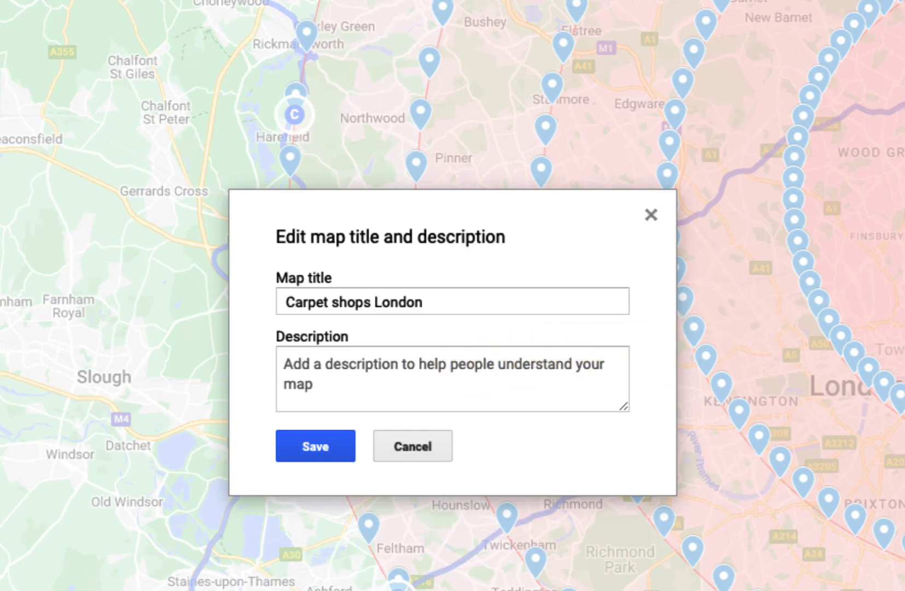
click(303, 374)
key(ctrl+v)
drag(283, 302, 421, 302)
drag(285, 367, 421, 588)
click(424, 434)
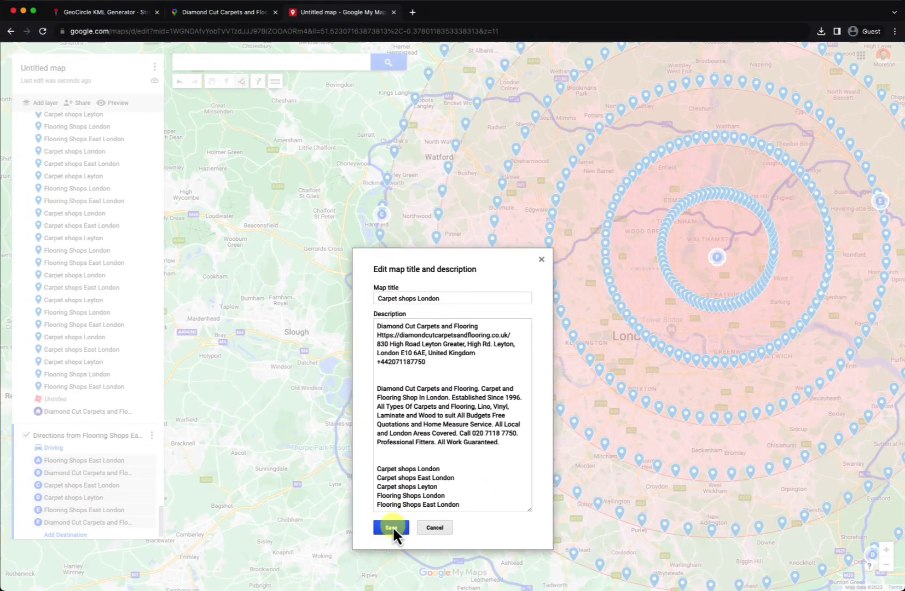
click(392, 526)
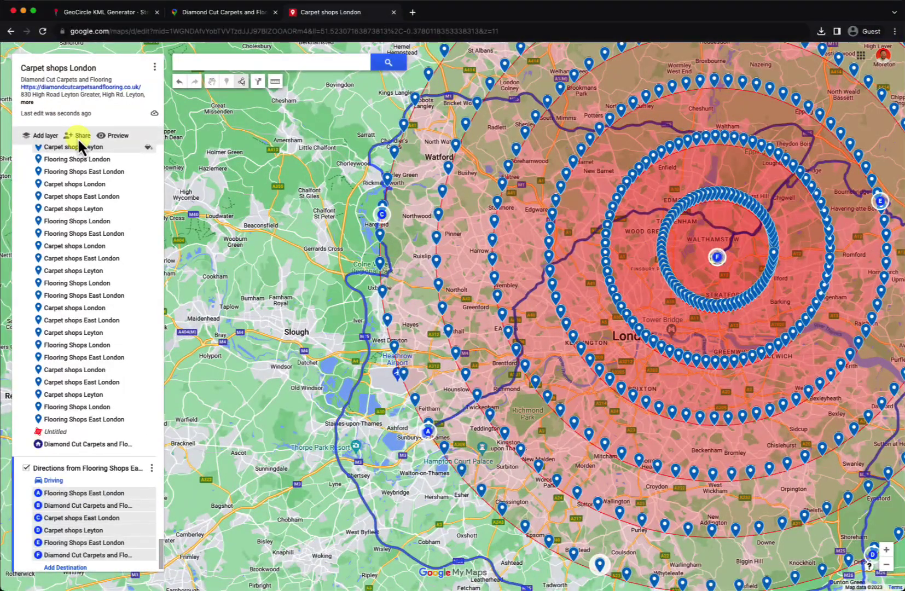
Step: Make Carpet shops London viewable by anyone with the link and searchable online, hiding the owner's name
click(79, 142)
click(373, 310)
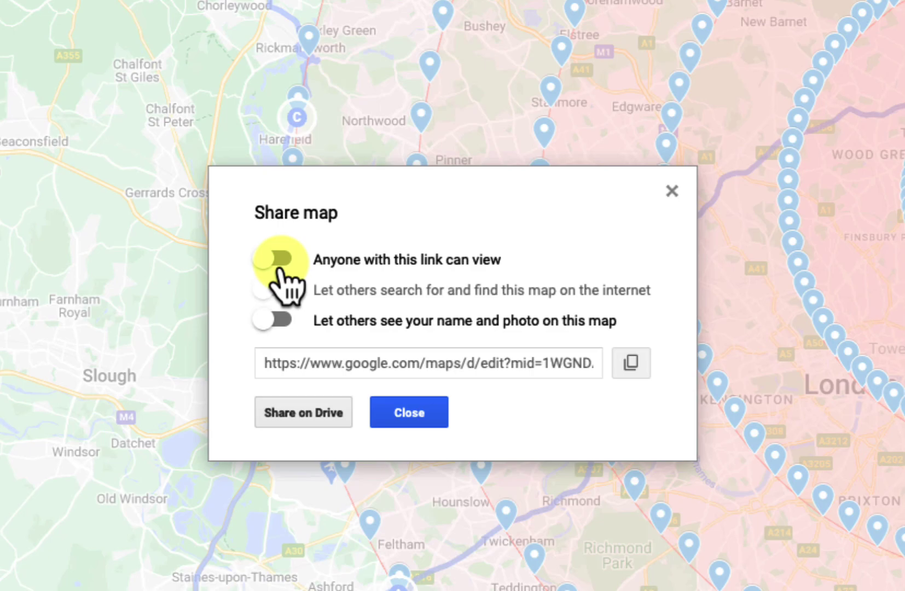
click(279, 258)
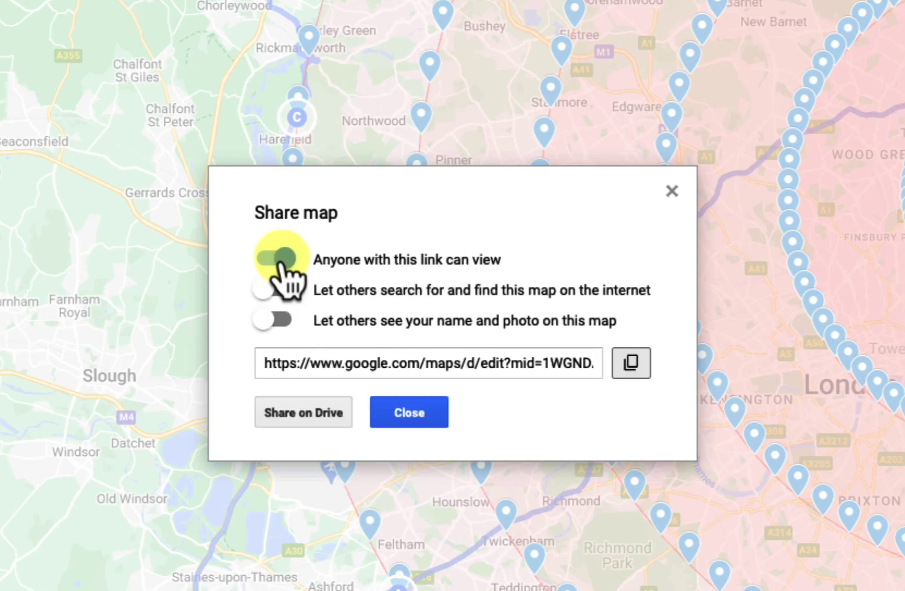
click(280, 290)
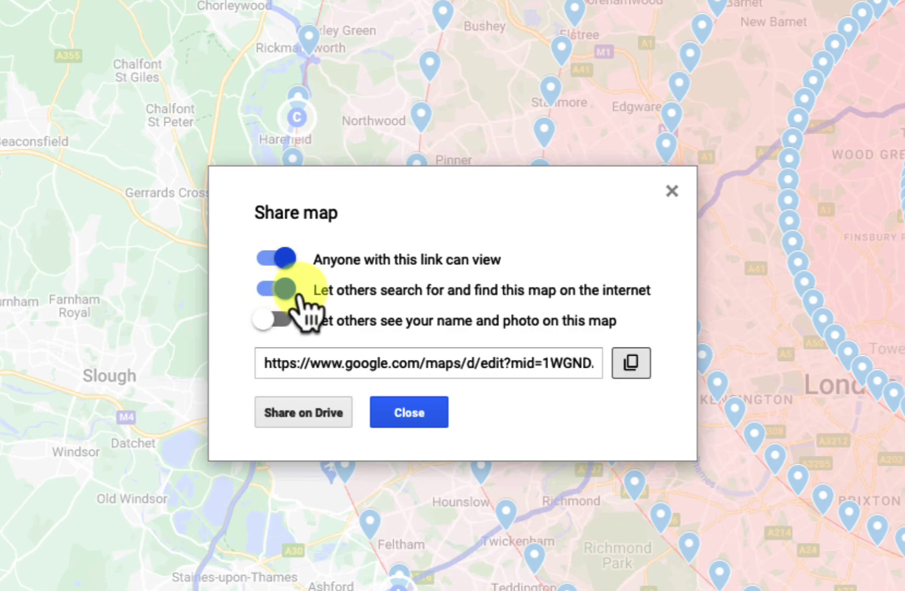
Step: Copy the map's share link and load it in a new browser tab
click(634, 372)
click(414, 420)
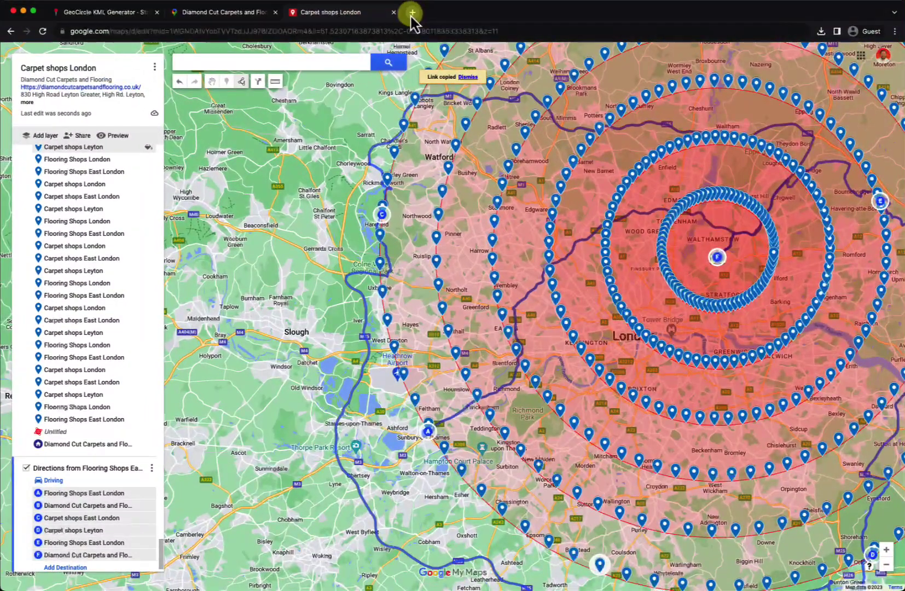
click(412, 12)
key(super+v)
key(Return)
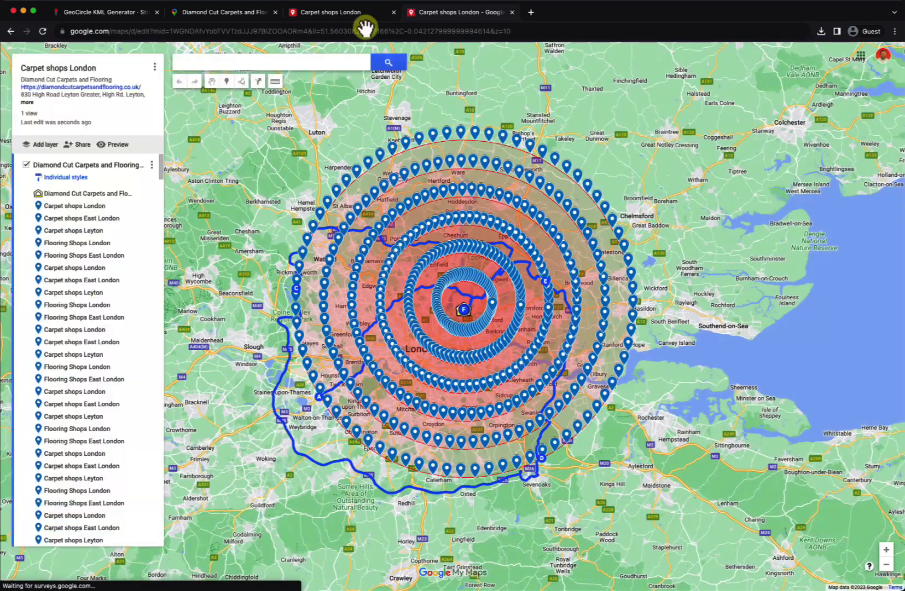
click(76, 147)
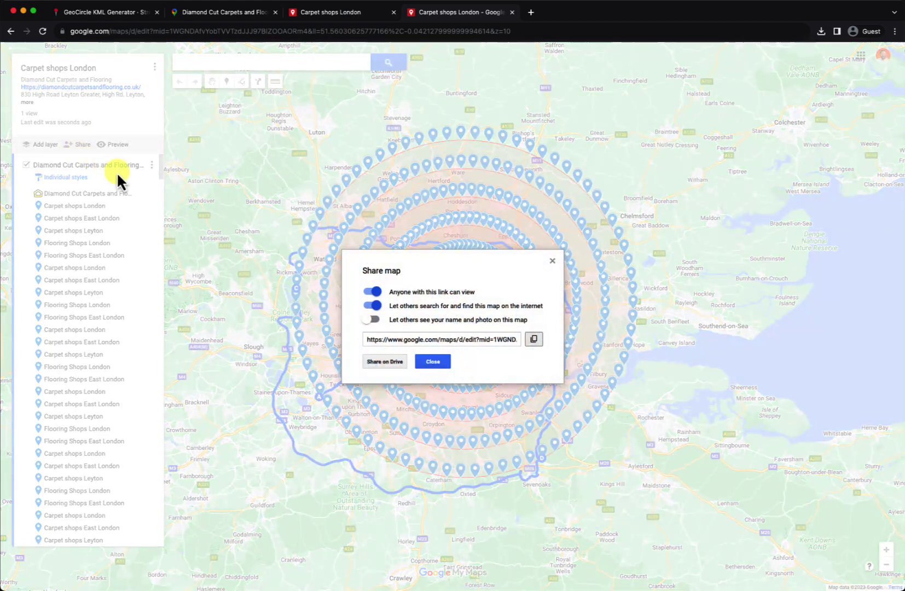
Step: Close the sharing dialog and open a view-only preview of Carpet shops London
click(443, 363)
click(117, 145)
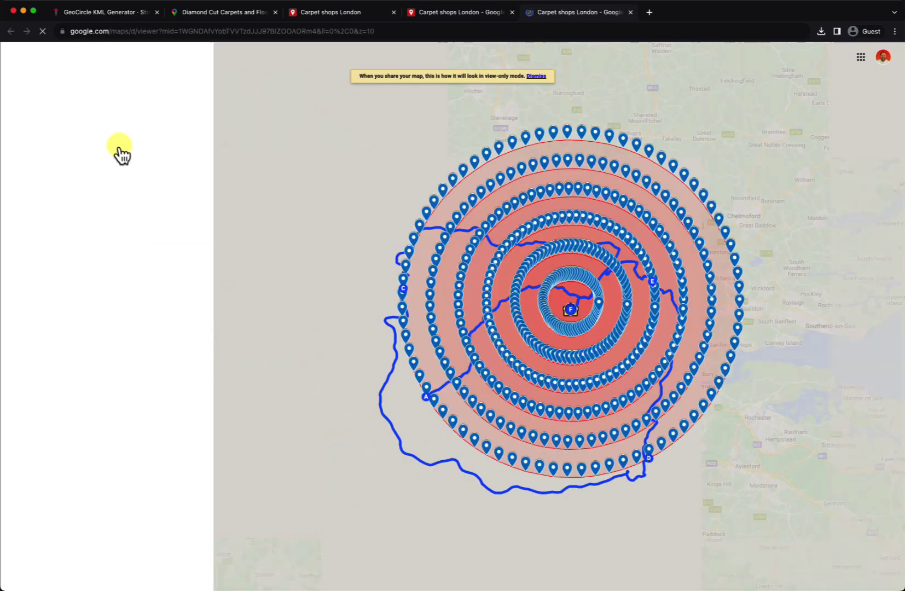